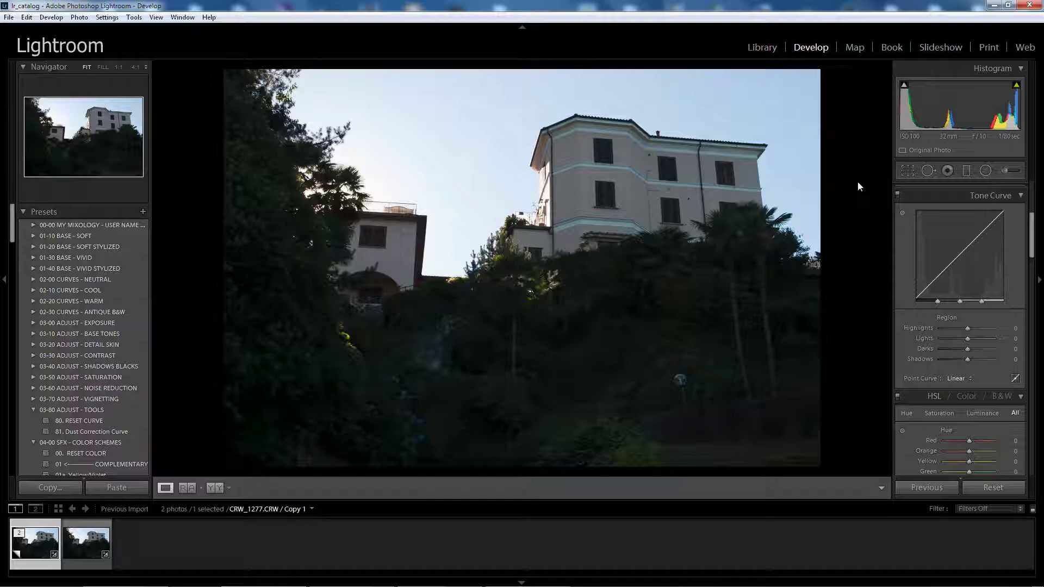
- Test the tone curve: split points to 90 and 10, Highlights and Lights to -100
{"action": "left_click", "coordinate": [960, 329]}
{"action": "left_click_drag", "start_coordinate": [1032, 231], "coordinate": [1032, 199]}
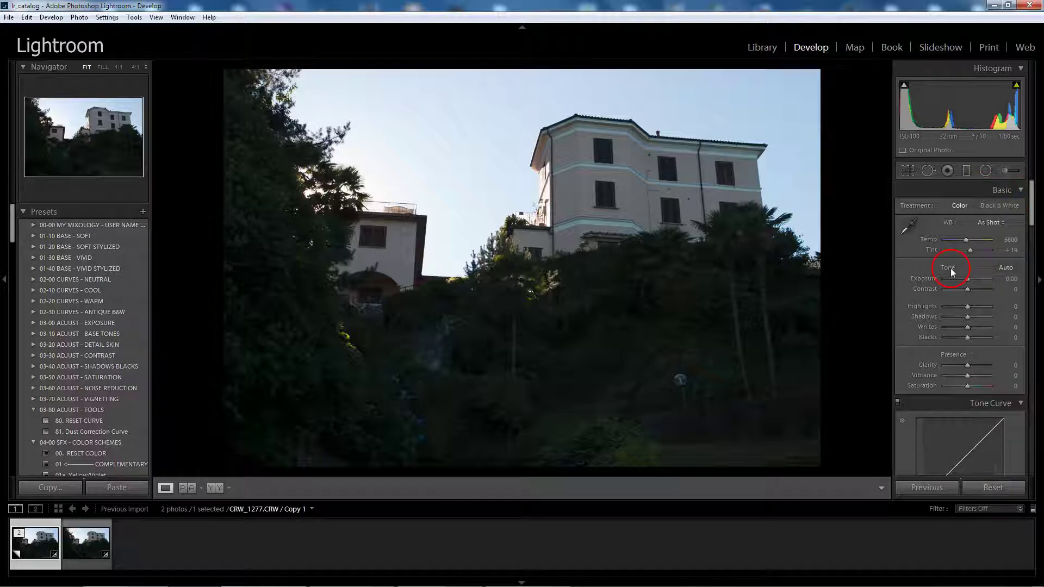
{"action": "left_click_drag", "start_coordinate": [1033, 213], "coordinate": [1035, 233]}
{"action": "scroll", "coordinate": [922, 329], "scroll_direction": "up", "scroll_amount": 2}
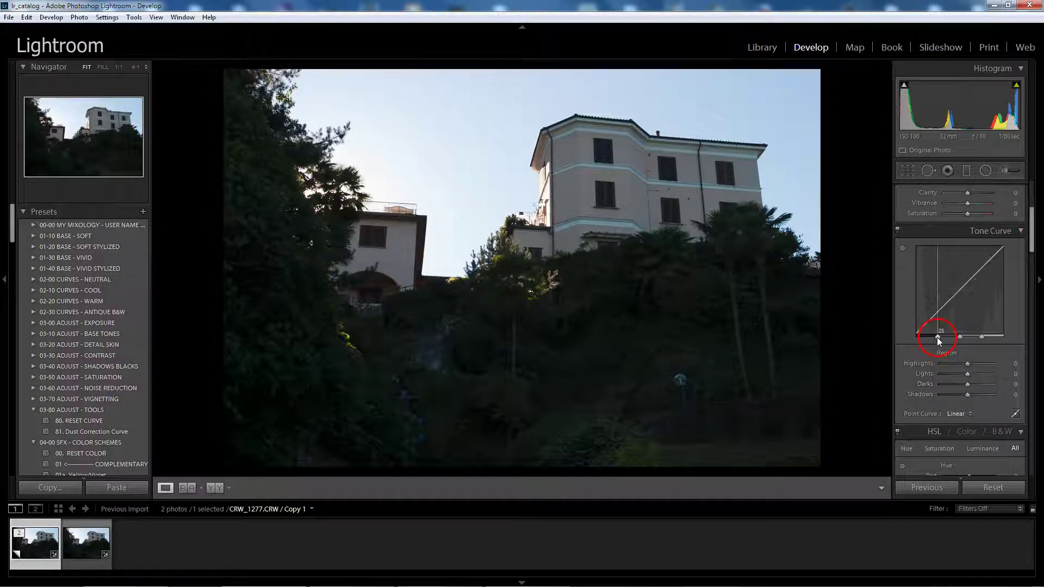
{"action": "mouse_move", "coordinate": [983, 336]}
{"action": "left_click_drag", "start_coordinate": [983, 338], "coordinate": [1014, 338]}
{"action": "left_click_drag", "start_coordinate": [938, 338], "coordinate": [915, 339]}
{"action": "mouse_move", "coordinate": [967, 363]}
{"action": "left_mouse_down"}
{"action": "mouse_move", "coordinate": [941, 366]}
{"action": "mouse_move", "coordinate": [947, 381]}
{"action": "mouse_move", "coordinate": [1014, 385]}
{"action": "mouse_move", "coordinate": [1033, 399]}
{"action": "left_mouse_up"}
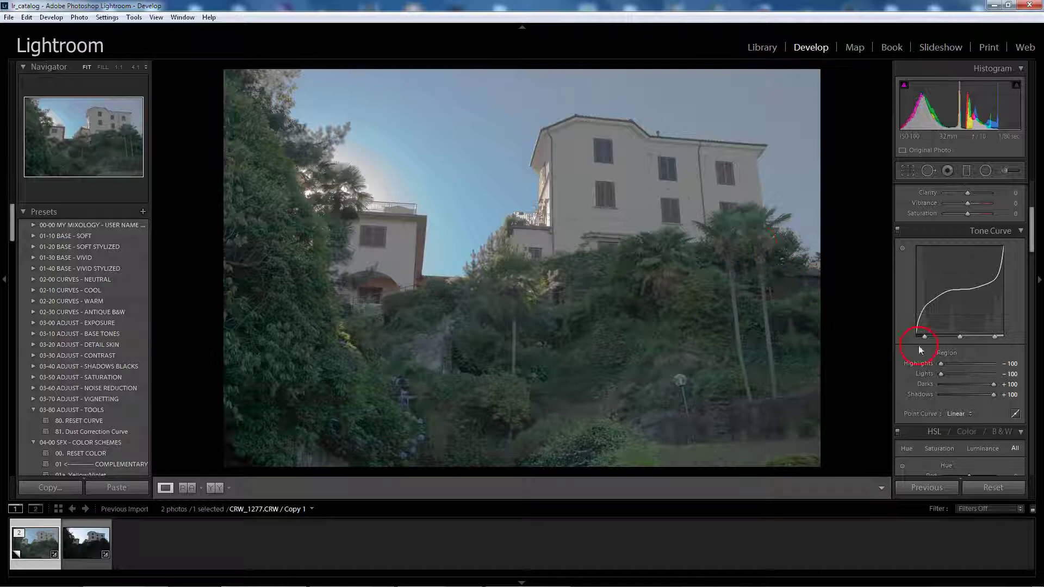
- Reset the Highlights, Lights, Darks and Shadows regions back to 0
{"action": "double_click", "coordinate": [941, 365]}
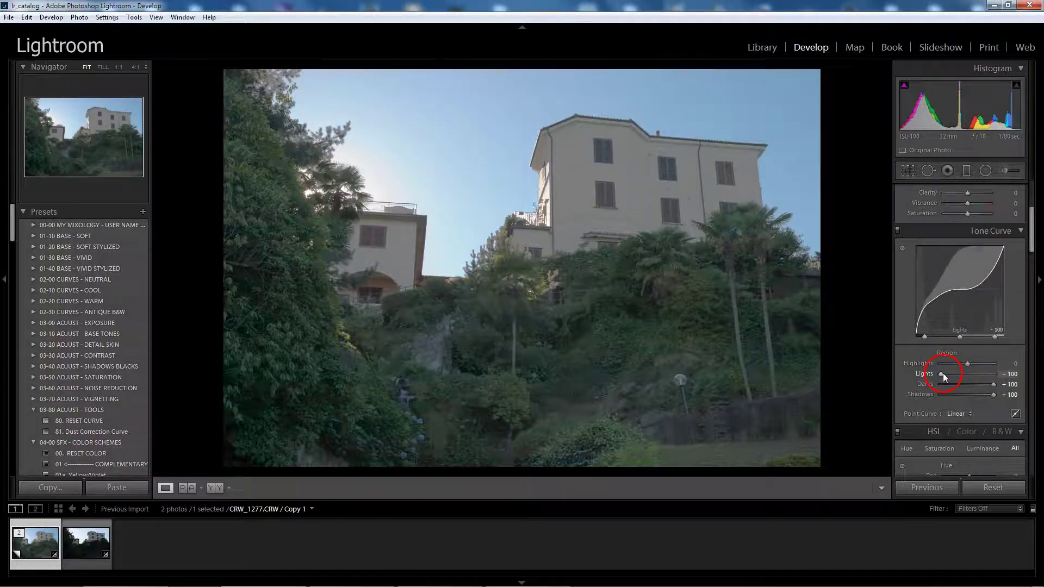
{"action": "double_click", "coordinate": [943, 374]}
{"action": "double_click", "coordinate": [995, 384]}
{"action": "double_click", "coordinate": [993, 394]}
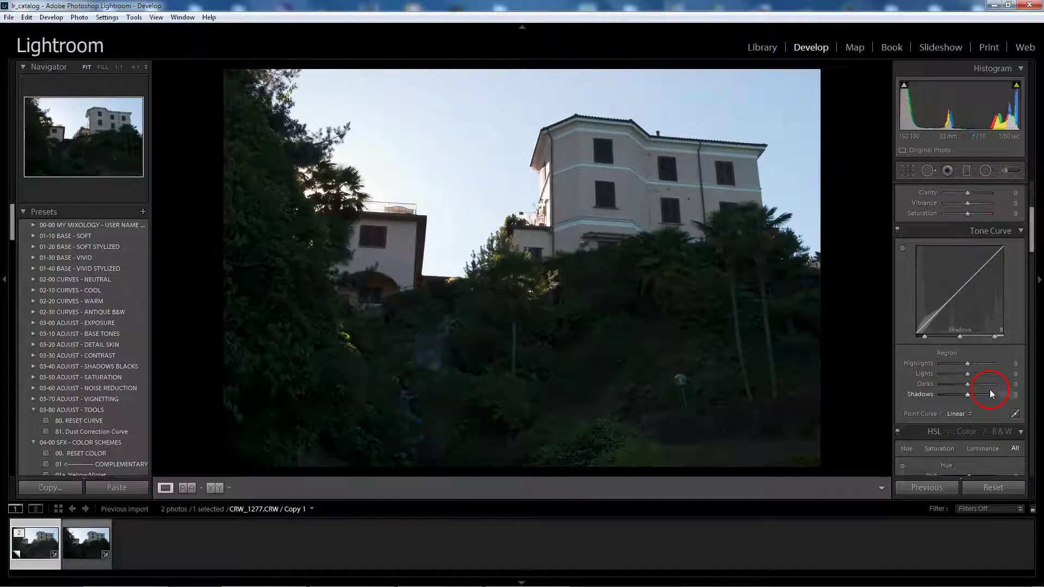
- Move the upper split point to 90 and the middle split point from 50 to 80
{"action": "mouse_move", "coordinate": [994, 337]}
{"action": "left_mouse_down"}
{"action": "mouse_move", "coordinate": [929, 337]}
{"action": "mouse_move", "coordinate": [938, 338]}
{"action": "left_mouse_up"}
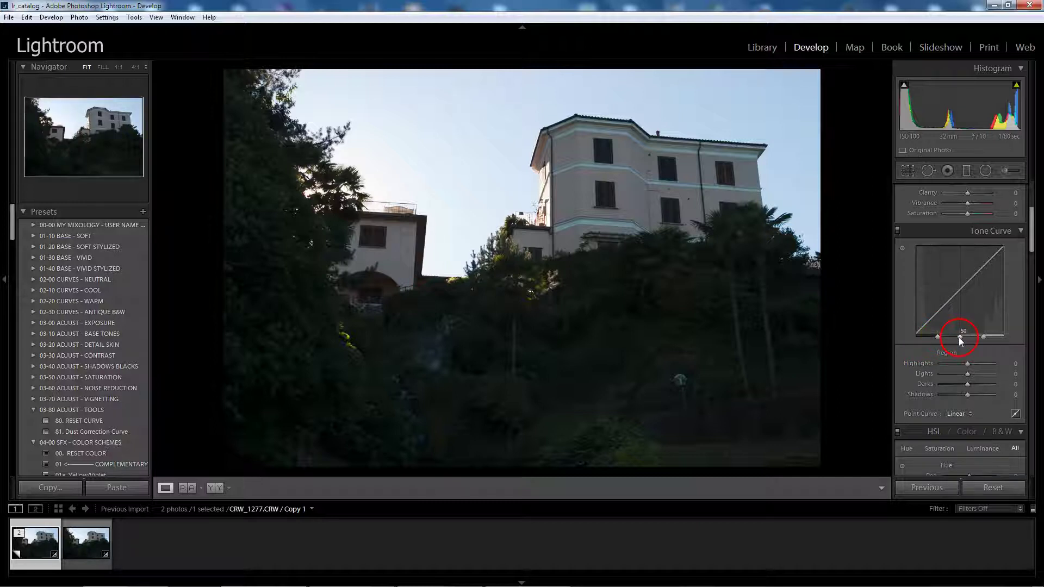
{"action": "left_click_drag", "start_coordinate": [983, 337], "coordinate": [1014, 336]}
{"action": "left_click_drag", "start_coordinate": [960, 336], "coordinate": [998, 339]}
{"action": "left_click", "coordinate": [987, 338]}
- Set the tone curve's Lights region to -100 and Shadows to +100
{"action": "left_click_drag", "start_coordinate": [974, 348], "coordinate": [969, 375]}
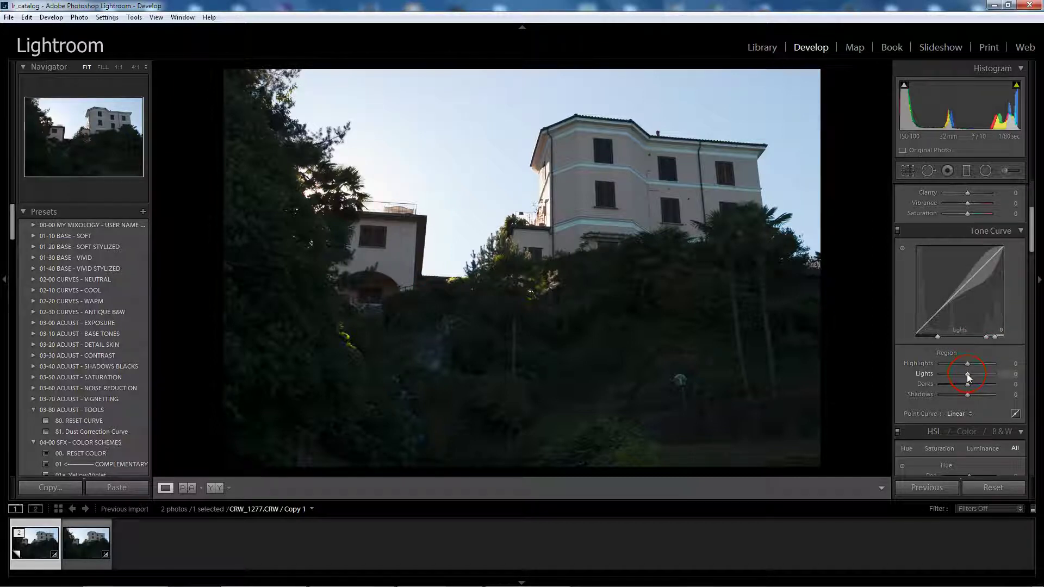
{"action": "left_click_drag", "start_coordinate": [961, 375], "coordinate": [938, 378]}
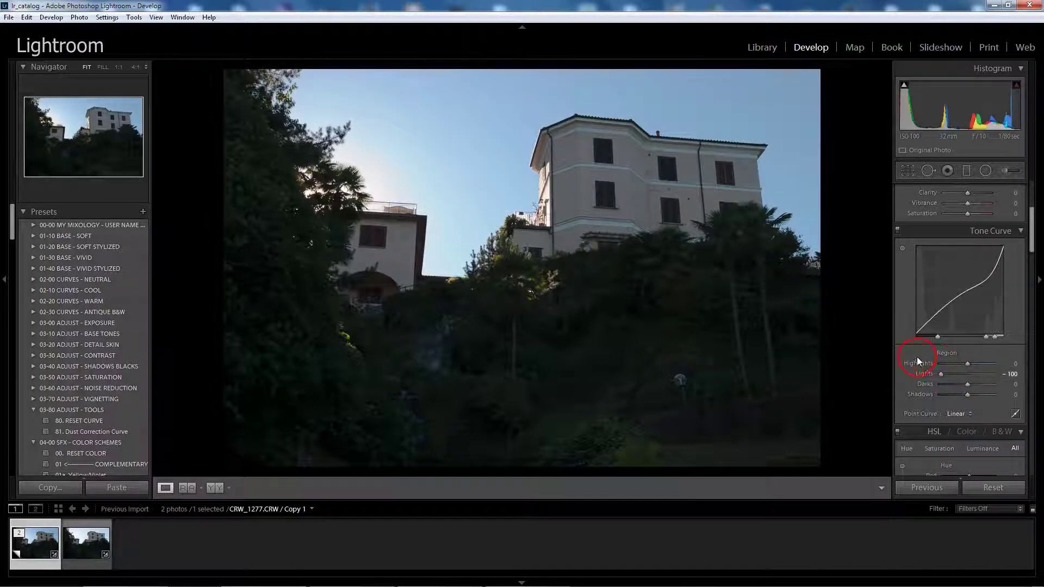
{"action": "left_click_drag", "start_coordinate": [940, 377], "coordinate": [939, 374]}
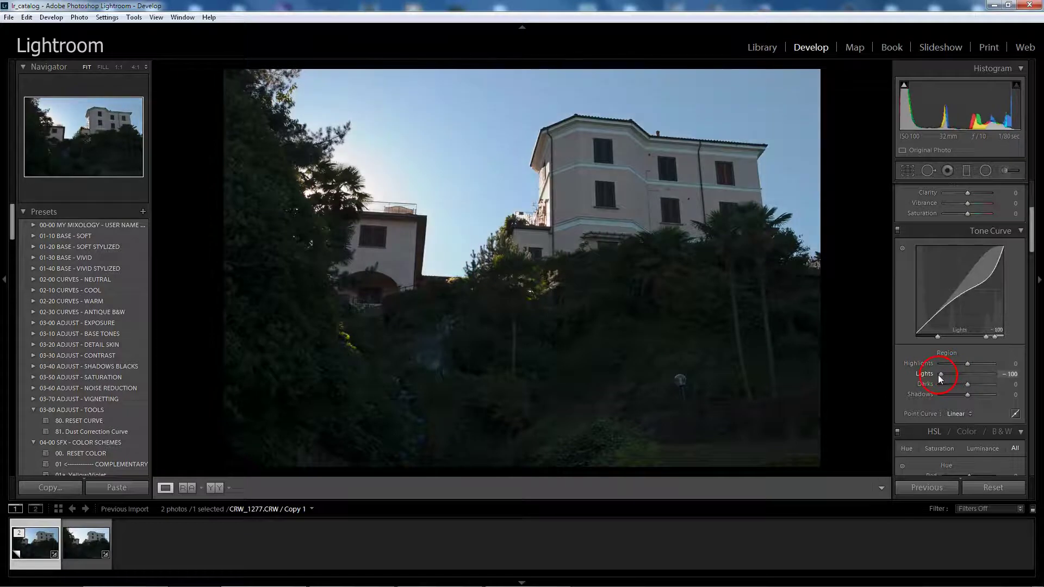
{"action": "left_click_drag", "start_coordinate": [938, 375], "coordinate": [938, 374]}
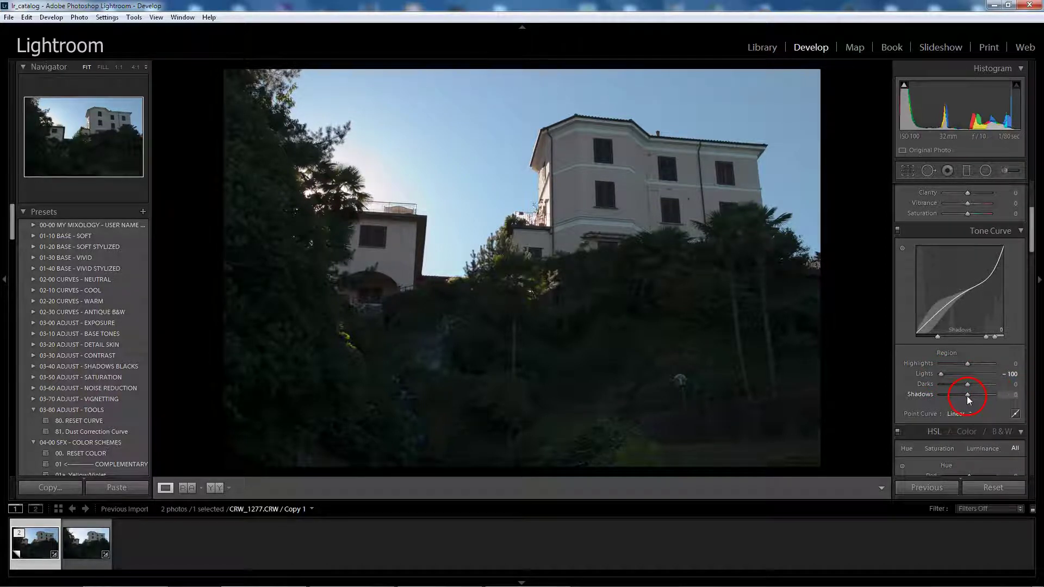
{"action": "left_click_drag", "start_coordinate": [968, 396], "coordinate": [997, 394]}
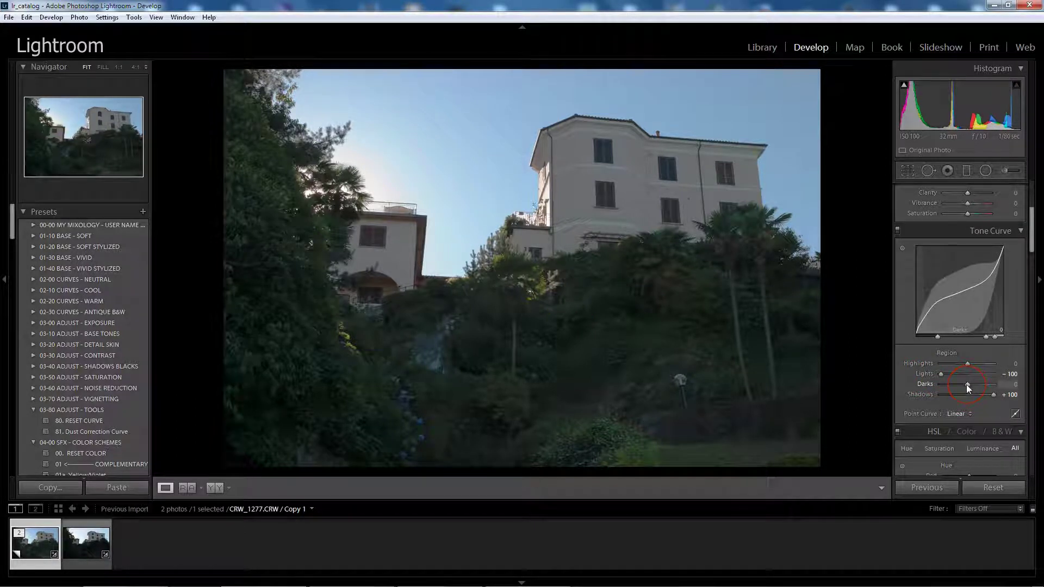
- Reshape the lower split and set the Darks region to exactly +50
{"action": "left_click_drag", "start_coordinate": [967, 384], "coordinate": [970, 386]}
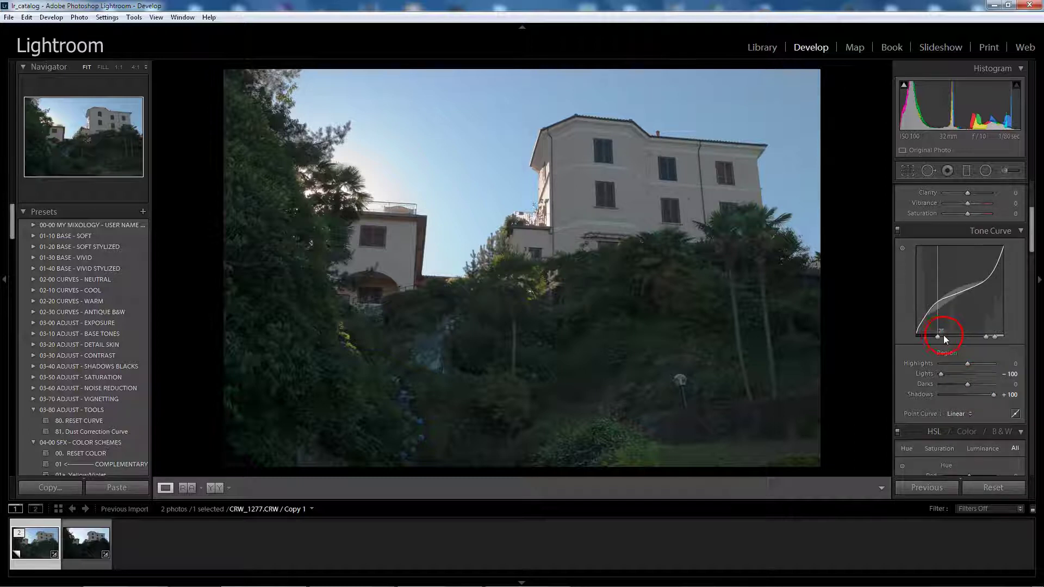
{"action": "left_click_drag", "start_coordinate": [953, 337], "coordinate": [967, 338]}
{"action": "left_click_drag", "start_coordinate": [968, 384], "coordinate": [982, 387]}
{"action": "left_click", "coordinate": [1012, 385]}
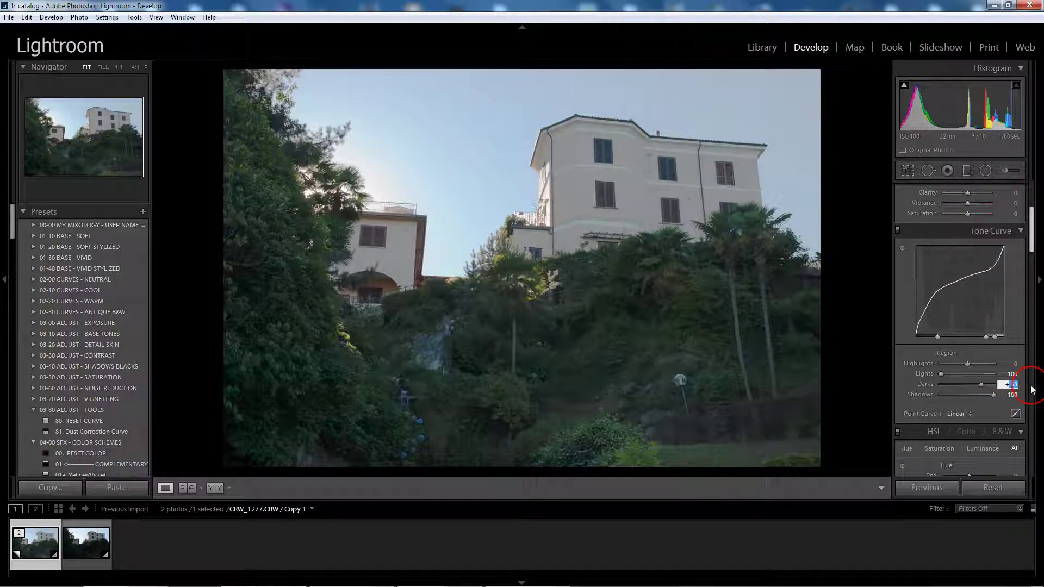
{"action": "type", "text": "50"}
{"action": "key", "text": "Return"}
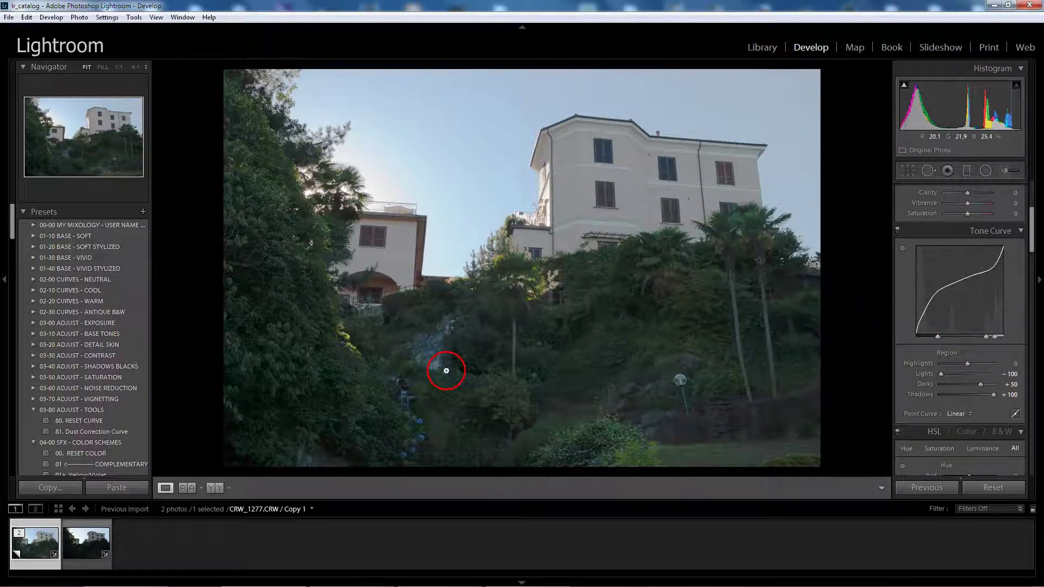
{"action": "left_click", "coordinate": [89, 549]}
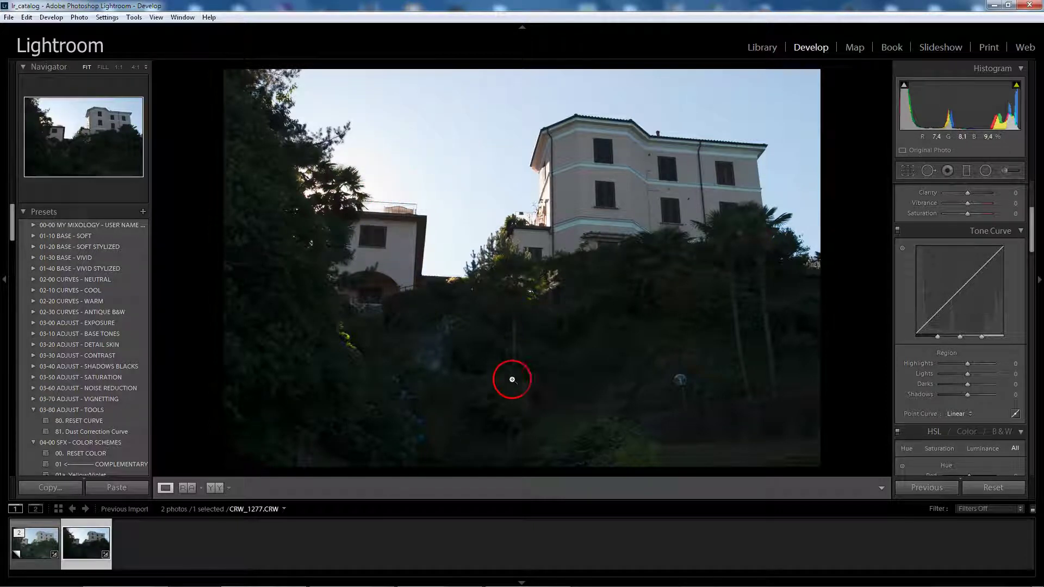
{"action": "left_click", "coordinate": [38, 538]}
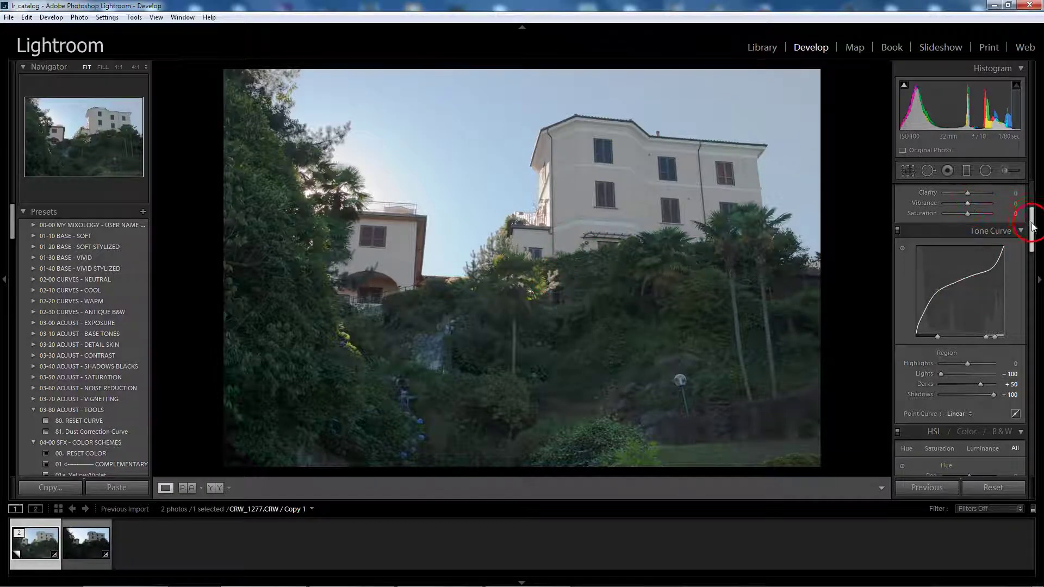
- Try Vibrance at +55, then return it to roughly 0
{"action": "scroll", "coordinate": [975, 249], "scroll_direction": "up", "scroll_amount": 3}
{"action": "left_click_drag", "start_coordinate": [969, 331], "coordinate": [986, 333]}
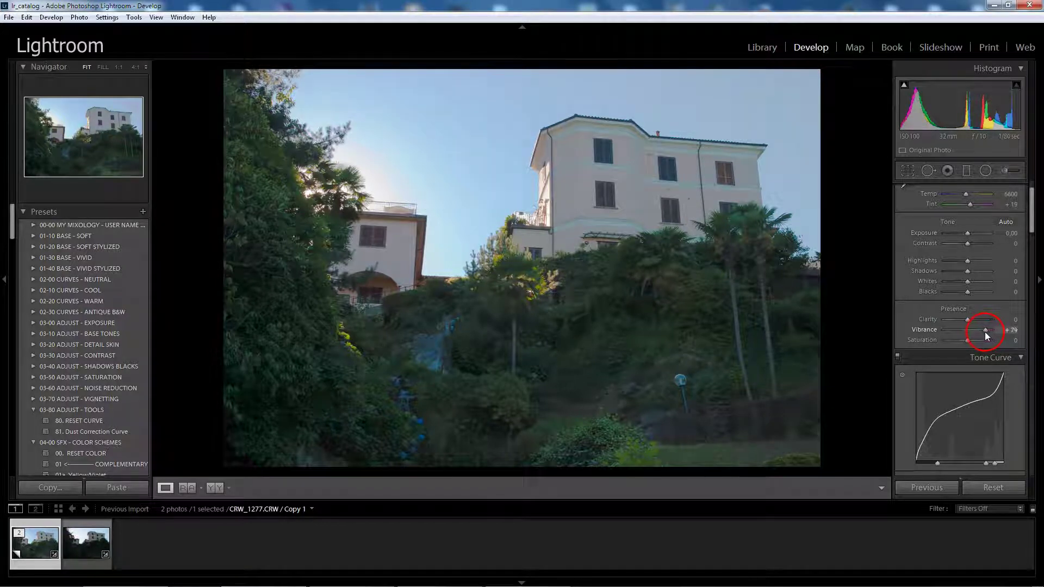
{"action": "left_click_drag", "start_coordinate": [987, 332], "coordinate": [968, 331]}
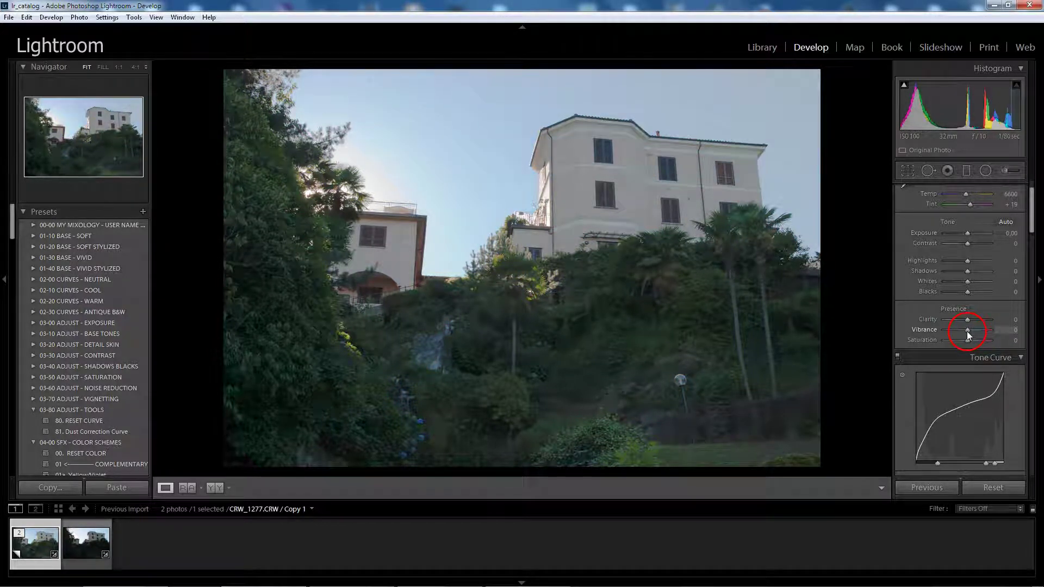
{"action": "left_click_drag", "start_coordinate": [968, 330], "coordinate": [969, 330]}
- Set up the Adjustment Brush with Saturation 56, Sharpness and Highlights 0, pins hidden
{"action": "left_click", "coordinate": [1006, 171]}
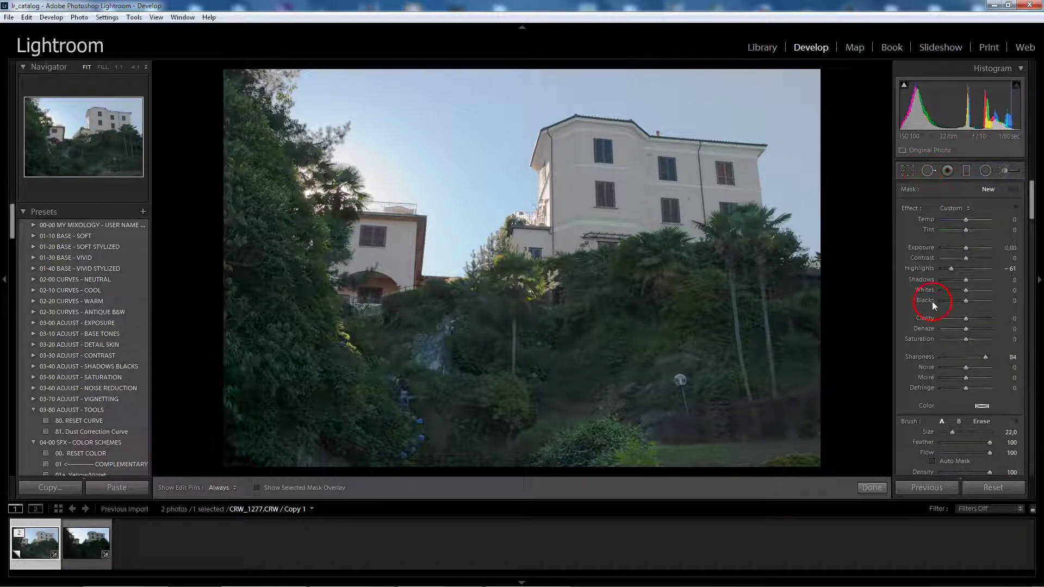
{"action": "left_click_drag", "start_coordinate": [967, 338], "coordinate": [980, 340]}
{"action": "double_click", "coordinate": [984, 358]}
{"action": "double_click", "coordinate": [951, 268]}
{"action": "key", "text": "h"}
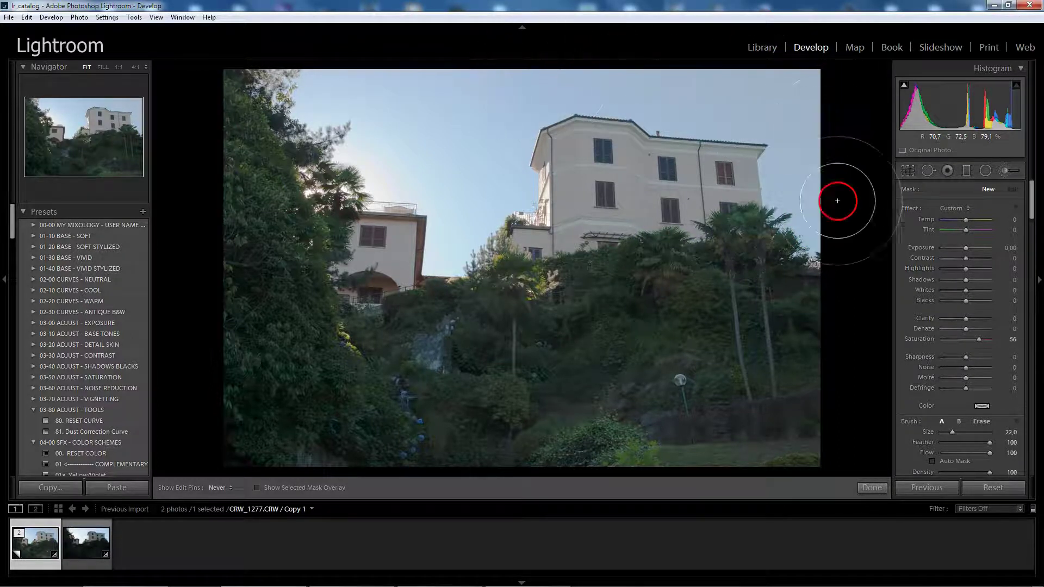
- Paint saturation 72 onto the upper-right sky, then show the original photo
{"action": "left_click_drag", "start_coordinate": [742, 91], "coordinate": [808, 82]}
{"action": "left_click", "coordinate": [984, 340]}
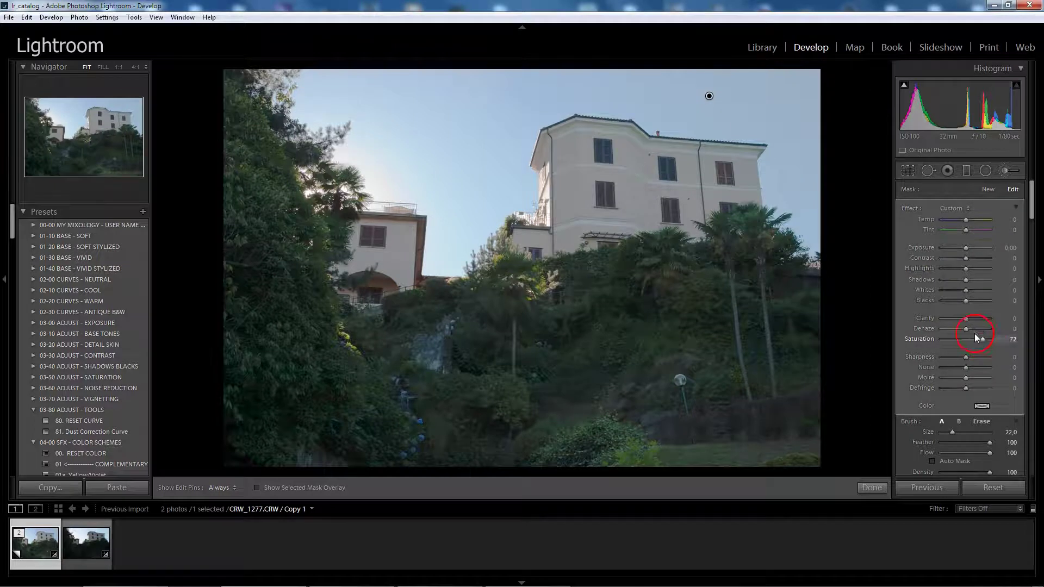
{"action": "left_click", "coordinate": [89, 544]}
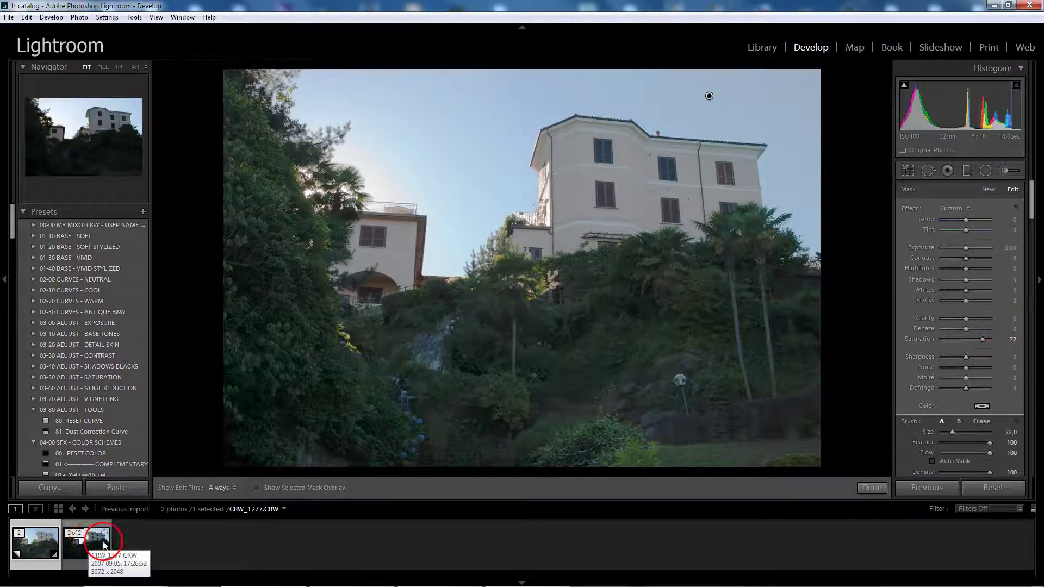
- Compare Copy 1 against the original and close the brush adjustment
{"action": "left_click", "coordinate": [35, 541]}
{"action": "left_click", "coordinate": [85, 551]}
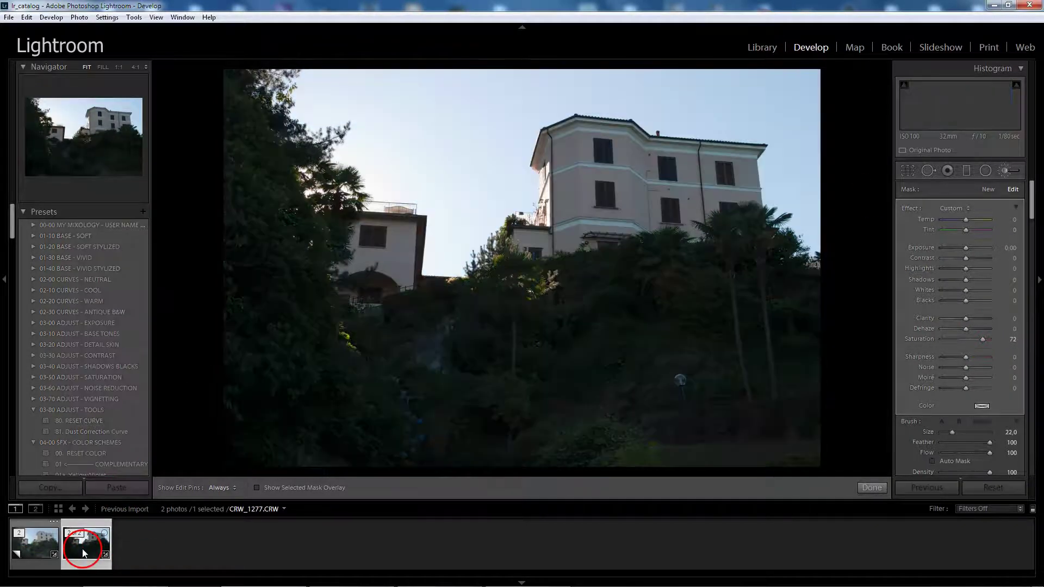
{"action": "left_click", "coordinate": [892, 333]}
{"action": "left_click_drag", "start_coordinate": [1031, 196], "coordinate": [1026, 210]}
{"action": "left_click", "coordinate": [870, 488]}
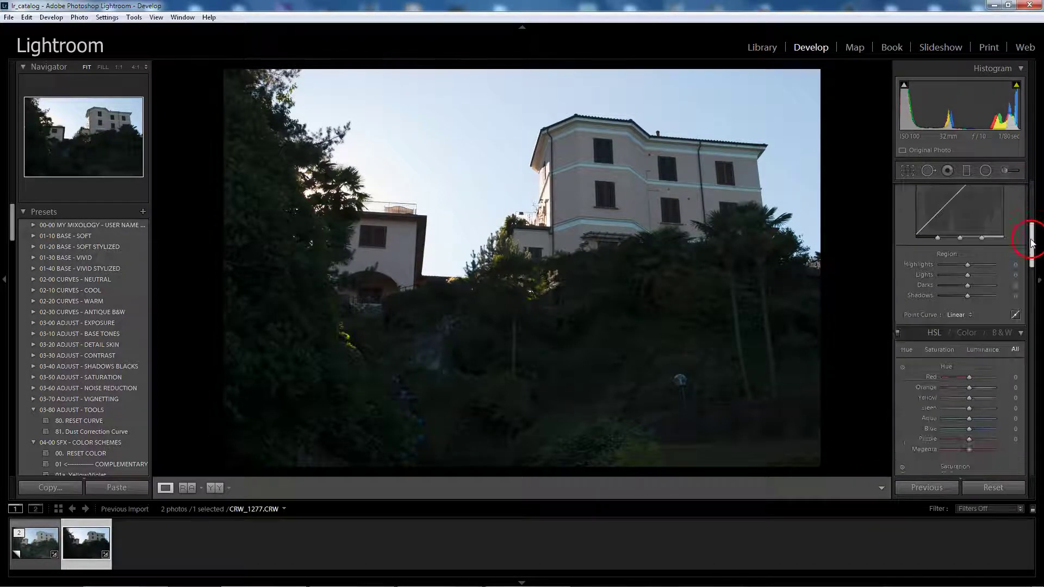
{"action": "left_click_drag", "start_coordinate": [1030, 223], "coordinate": [1030, 231]}
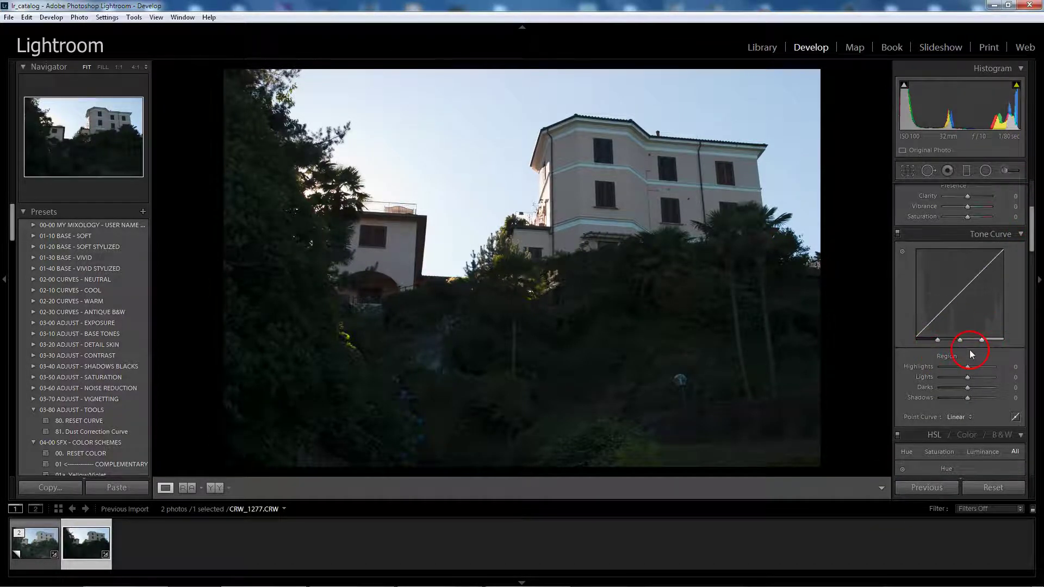
- Set tone curve Lights to -100 and Darks to 50, then return to Copy 1
{"action": "mouse_move", "coordinate": [968, 377]}
{"action": "left_mouse_down"}
{"action": "mouse_move", "coordinate": [932, 380]}
{"action": "mouse_move", "coordinate": [1028, 396]}
{"action": "left_mouse_up"}
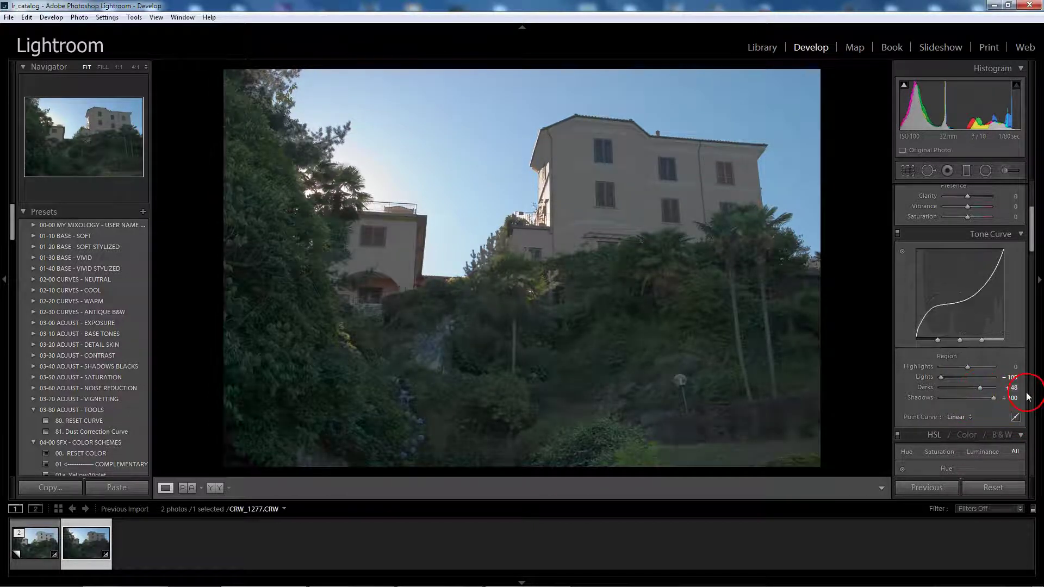
{"action": "type", "text": "50"}
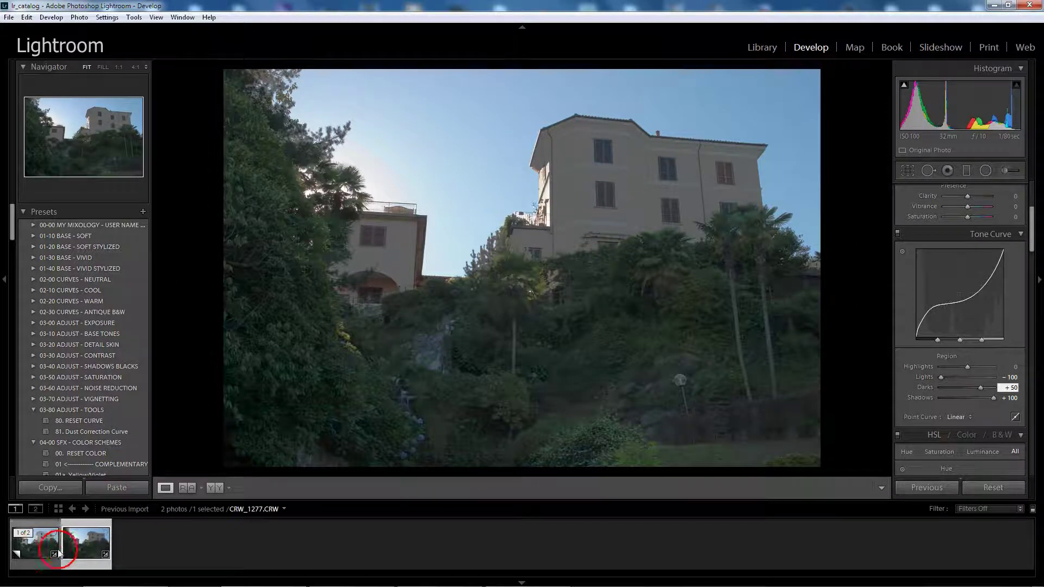
{"action": "left_click", "coordinate": [42, 541]}
{"action": "mouse_move", "coordinate": [34, 543]}
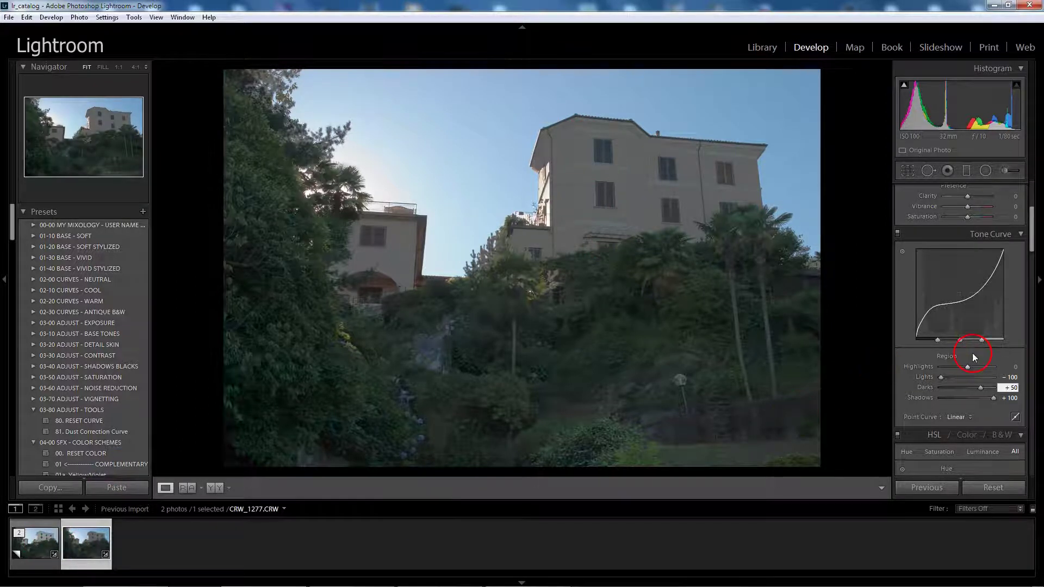
{"action": "left_click", "coordinate": [41, 536]}
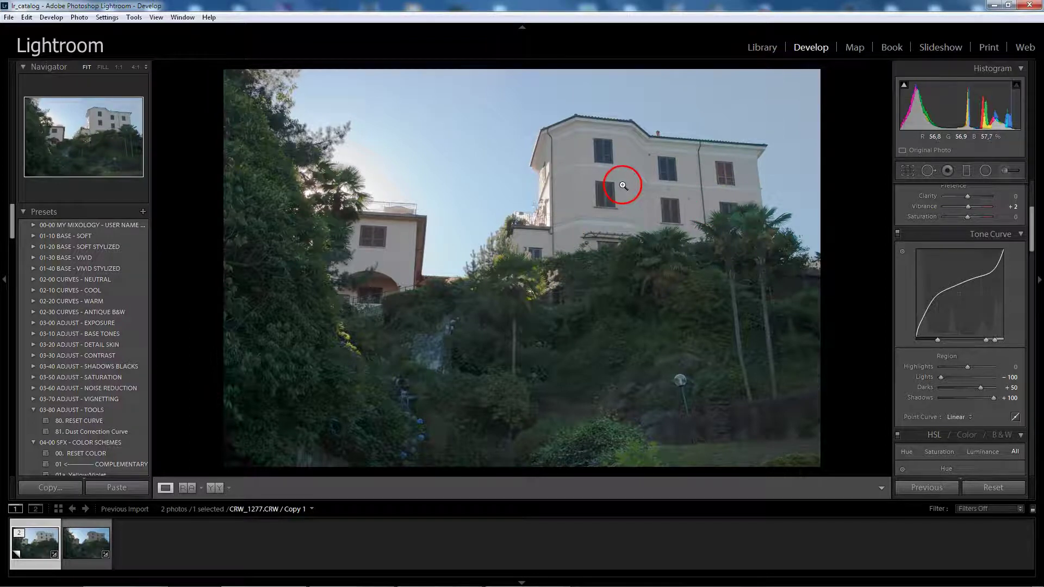
- Zoom 1:1 on the building window, then on the original's upper-left treetops and sky
{"action": "left_click", "coordinate": [605, 163]}
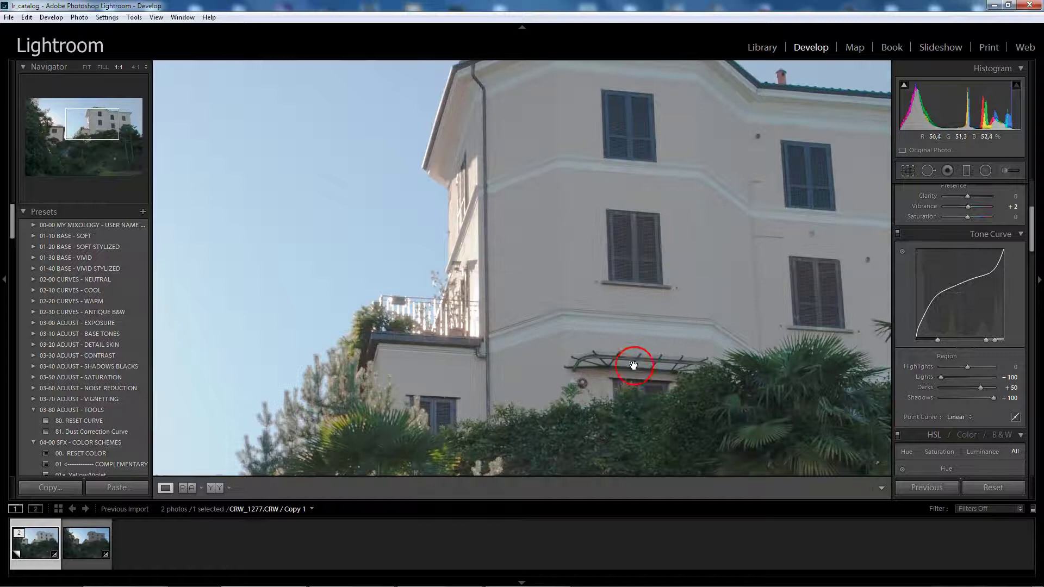
{"action": "left_click", "coordinate": [660, 230]}
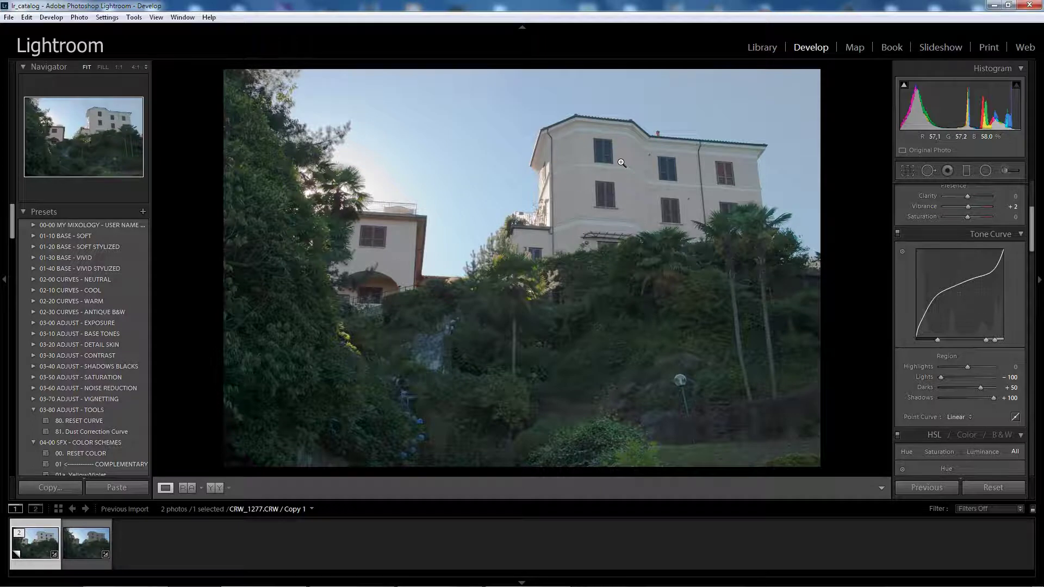
{"action": "left_click", "coordinate": [90, 541]}
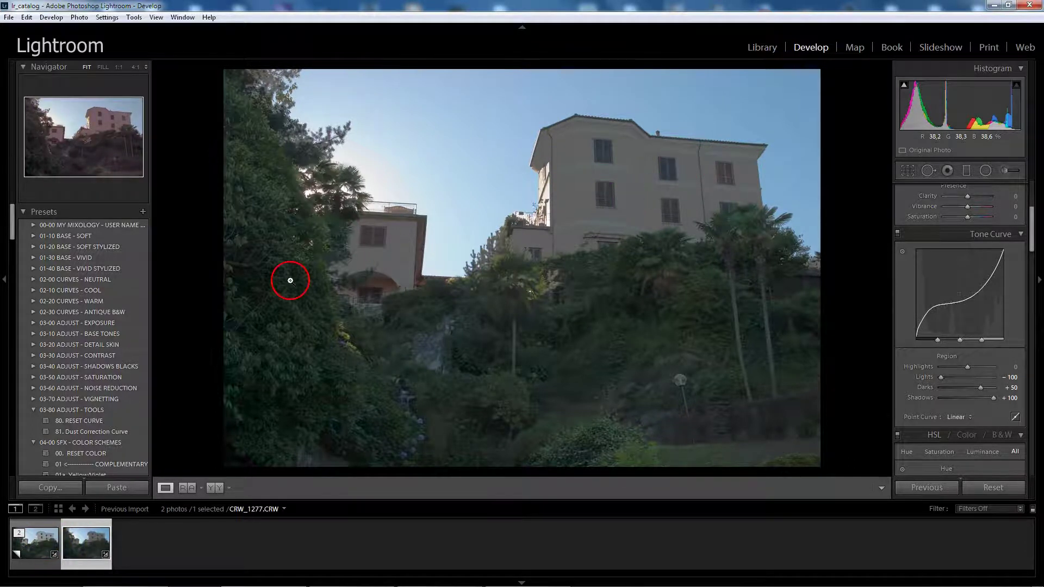
{"action": "left_click", "coordinate": [283, 100]}
{"action": "left_click", "coordinate": [356, 202]}
{"action": "left_click", "coordinate": [294, 109]}
{"action": "mouse_move", "coordinate": [294, 109]}
{"action": "left_mouse_down"}
{"action": "mouse_move", "coordinate": [386, 261]}
{"action": "mouse_move", "coordinate": [392, 202]}
{"action": "left_mouse_up"}
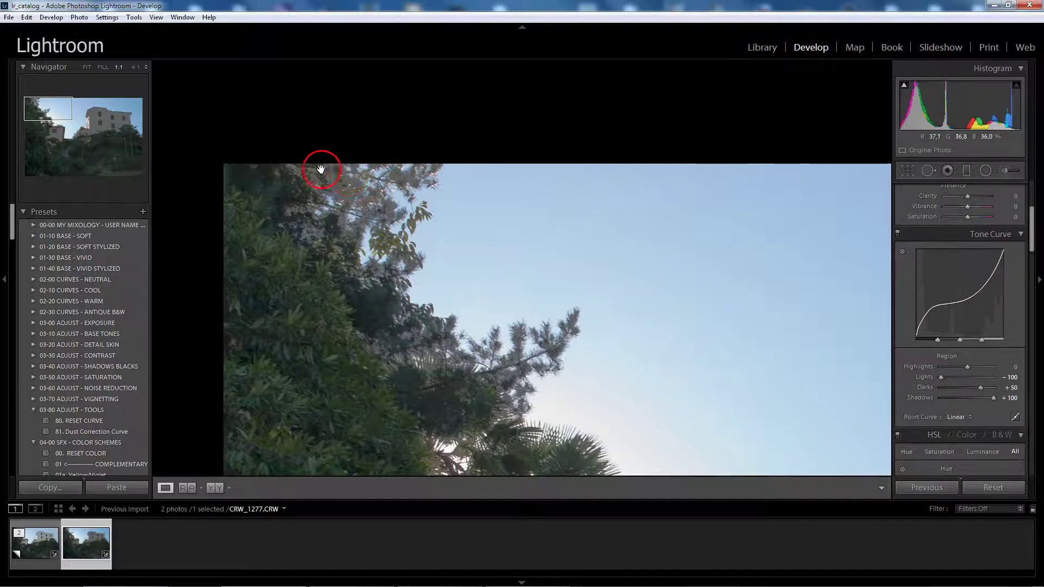
- Compare the treetops close-up between Copy 1 and the original photo
{"action": "left_click", "coordinate": [41, 539]}
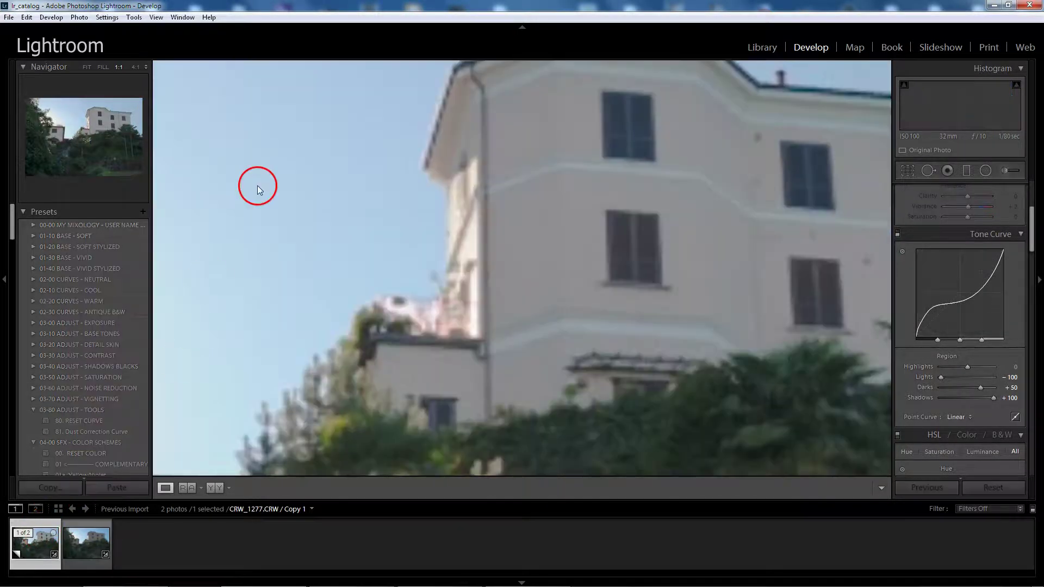
{"action": "left_click_drag", "start_coordinate": [257, 185], "coordinate": [804, 287]}
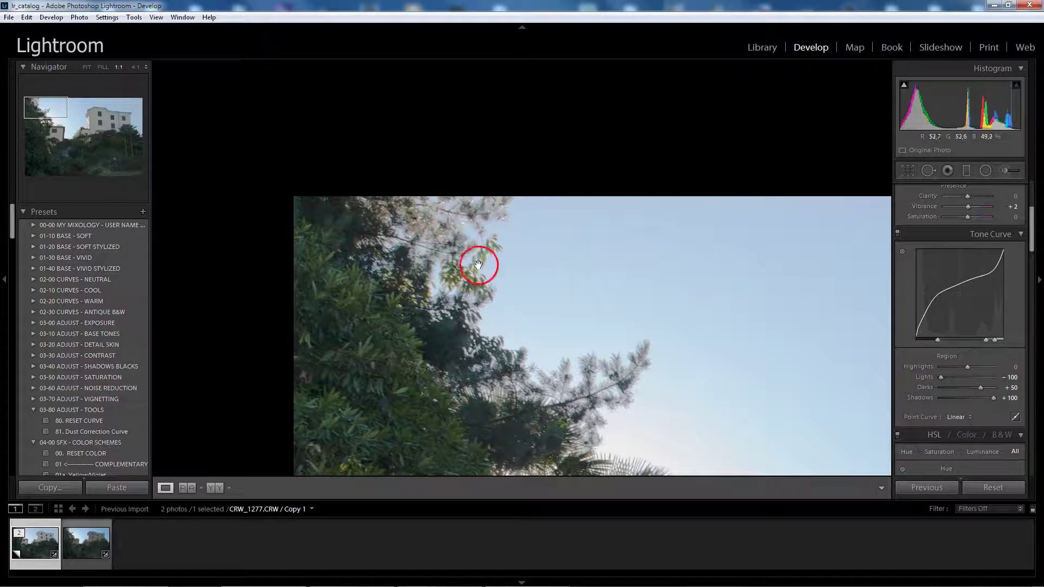
{"action": "left_click", "coordinate": [91, 536]}
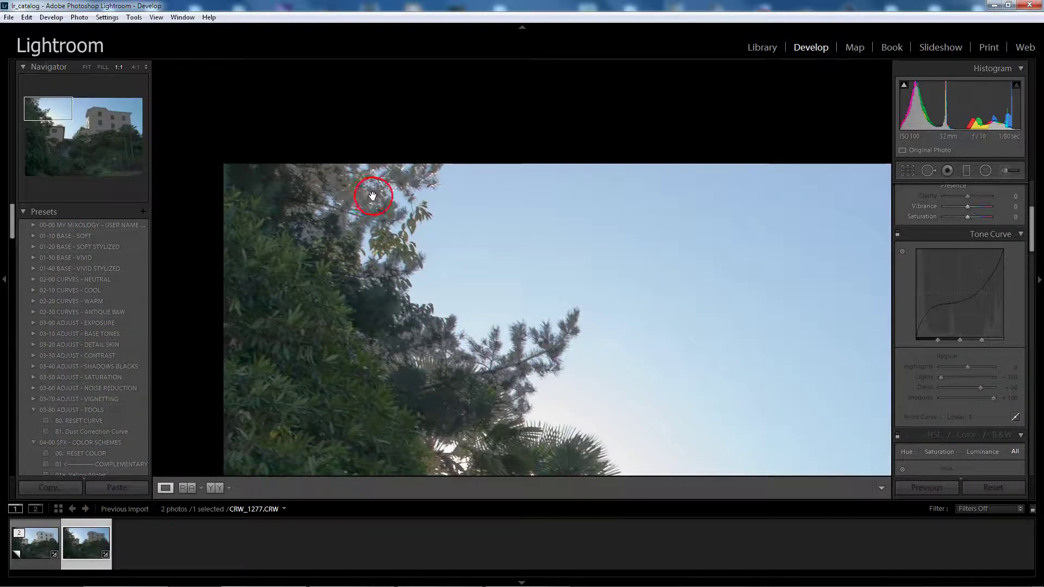
{"action": "left_click", "coordinate": [45, 536]}
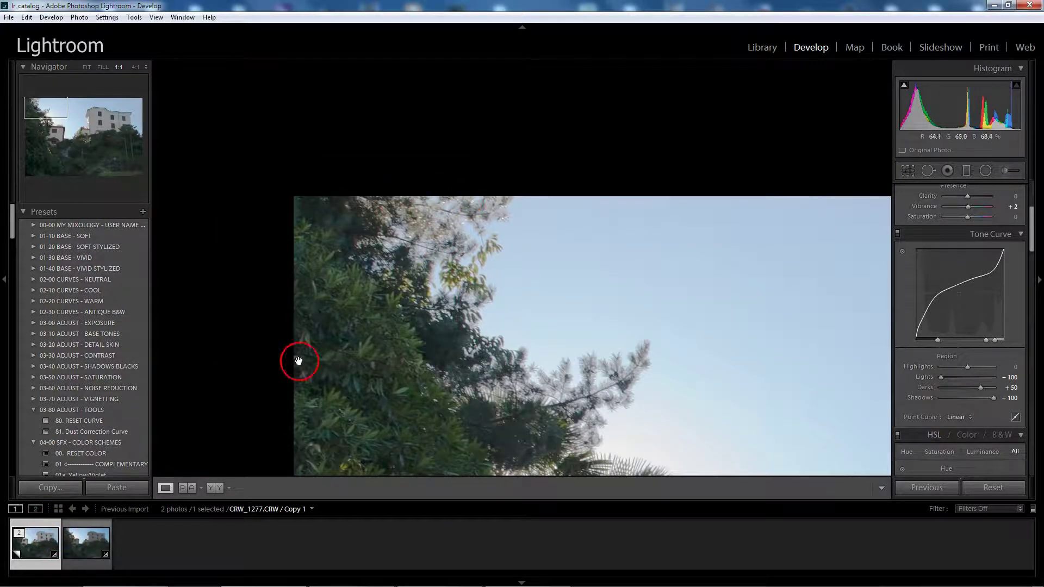
{"action": "left_click", "coordinate": [86, 544]}
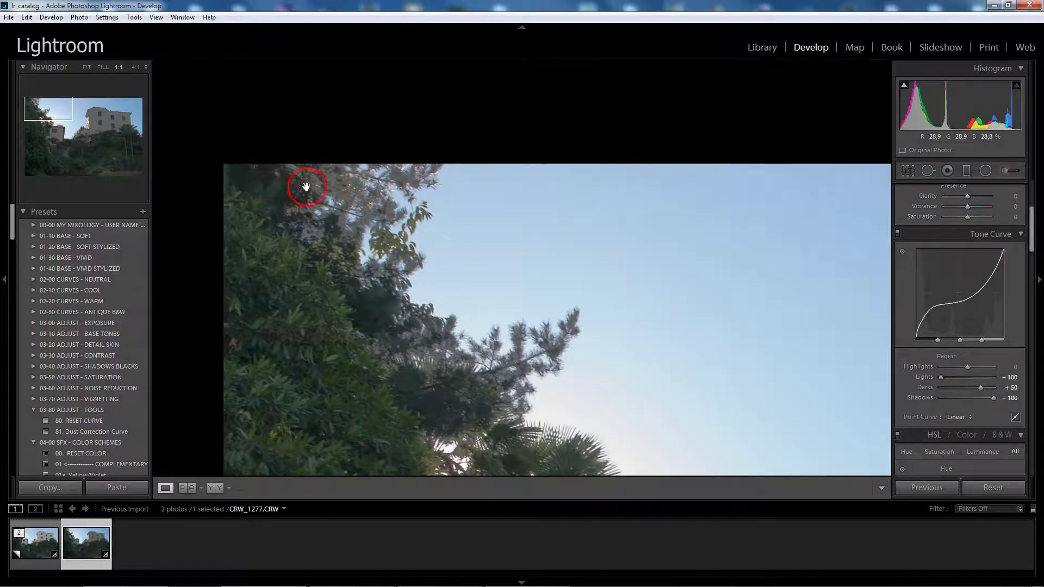
- Return Copy 1 to the whole-photo view and nudge the highlight split point slightly left
{"action": "left_click", "coordinate": [442, 334]}
{"action": "left_click", "coordinate": [49, 552]}
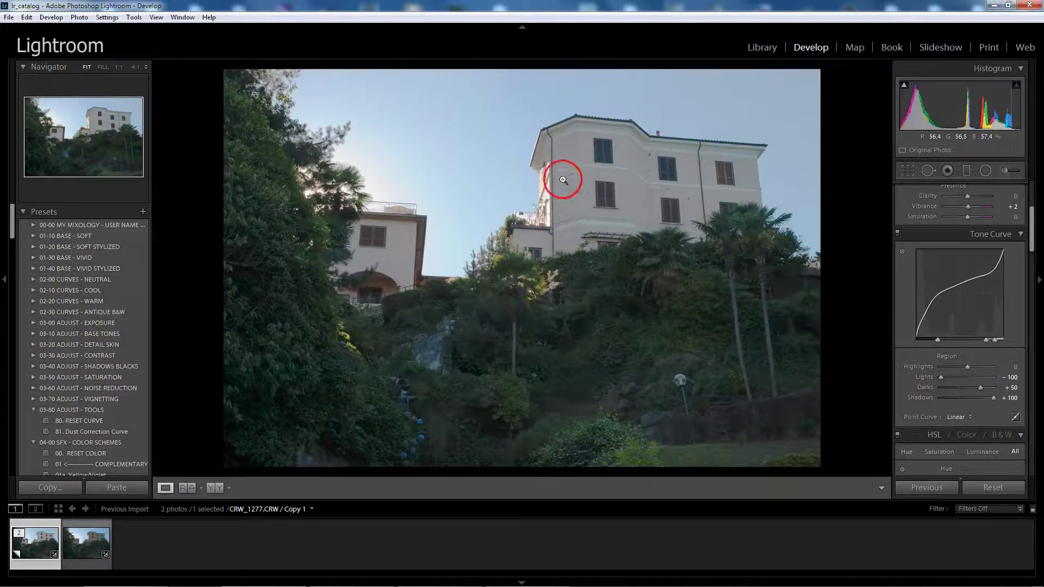
{"action": "left_click_drag", "start_coordinate": [998, 343], "coordinate": [987, 344]}
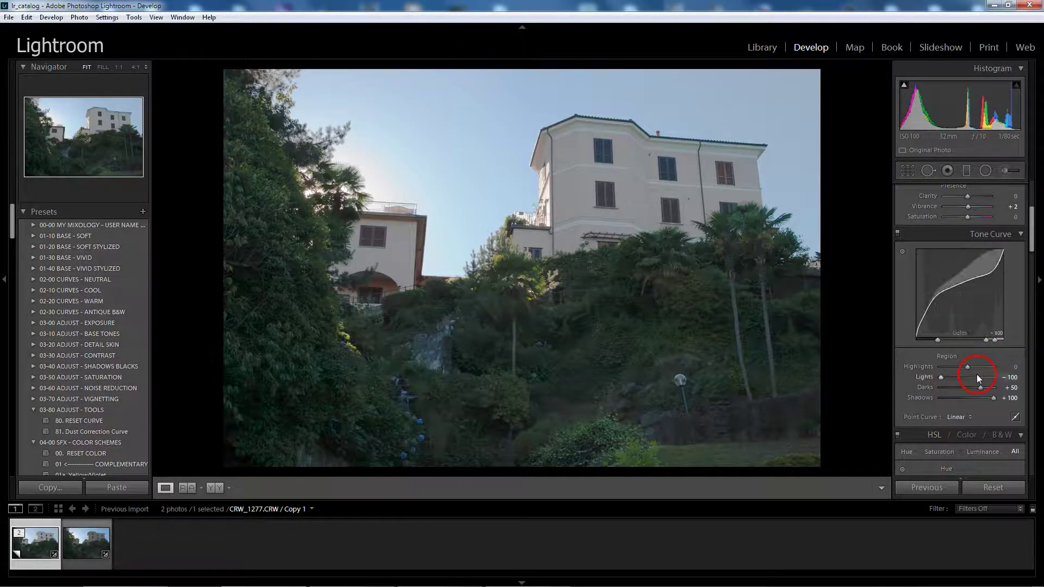
{"action": "key", "text": "ctrl+apostrophe"}
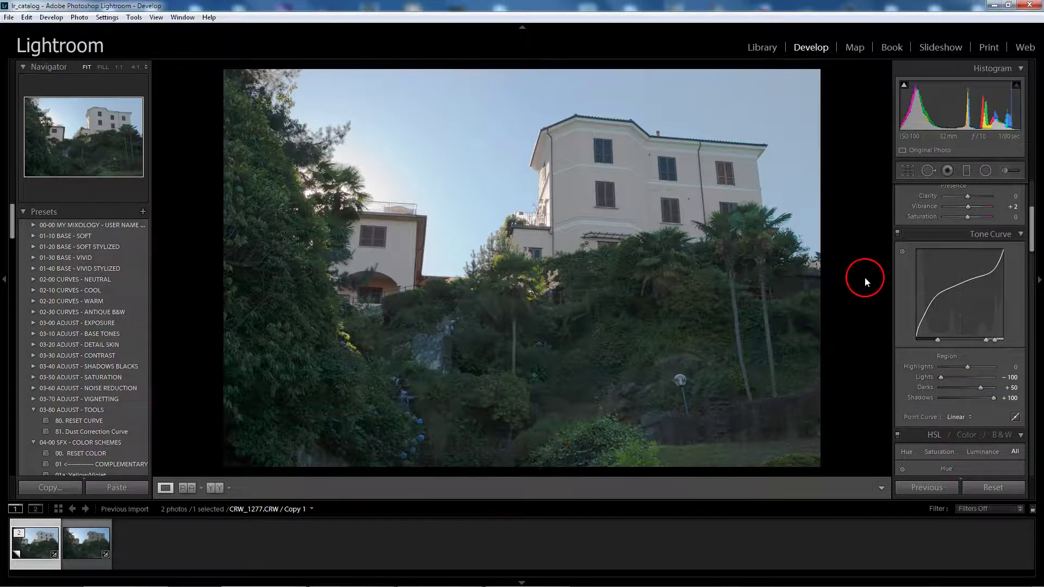
{"action": "left_click", "coordinate": [84, 541]}
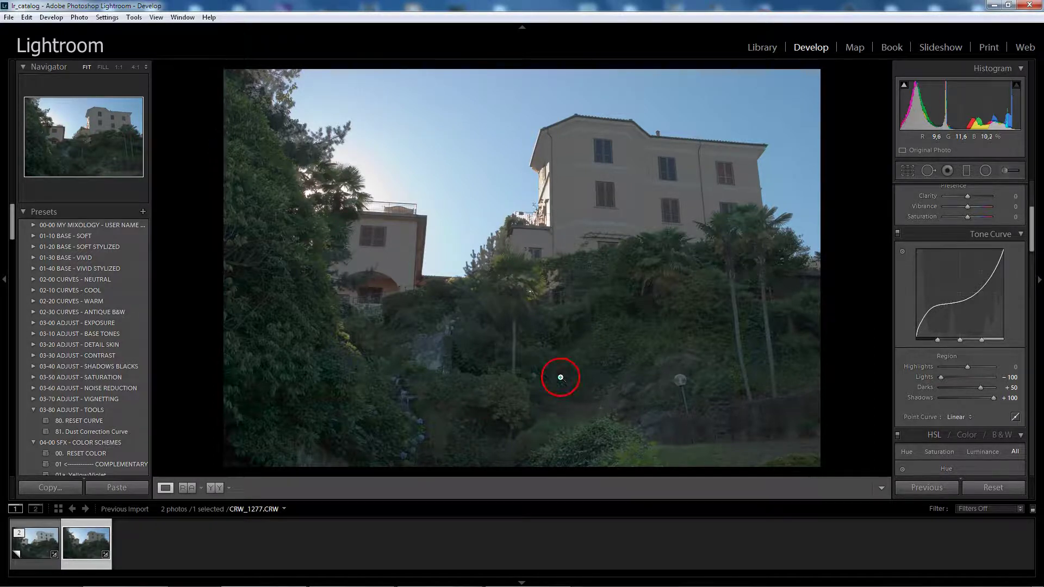
{"action": "mouse_move", "coordinate": [987, 340]}
{"action": "left_click", "coordinate": [40, 538]}
{"action": "left_click", "coordinate": [85, 546]}
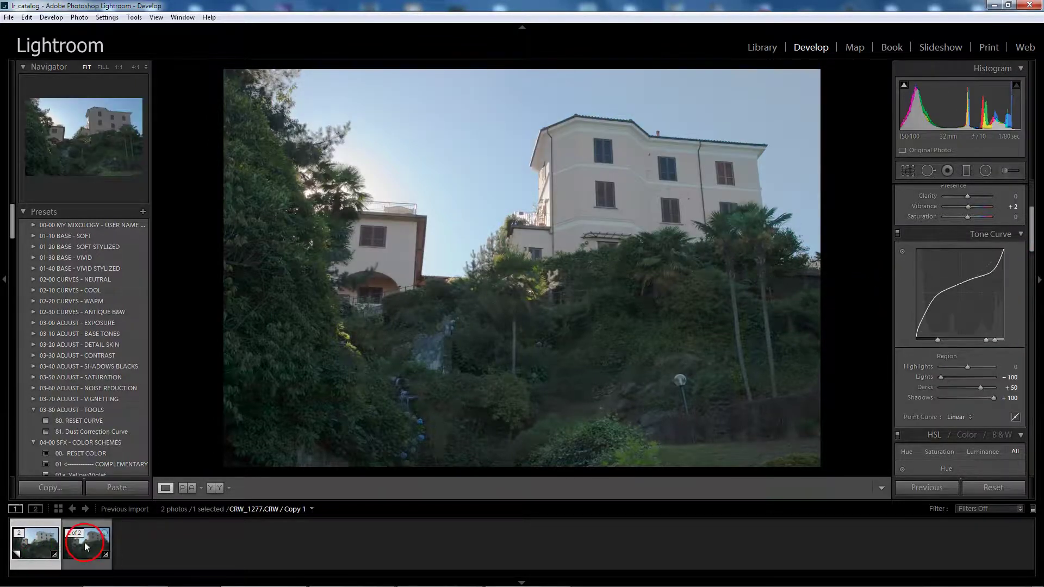
{"action": "left_click", "coordinate": [43, 538]}
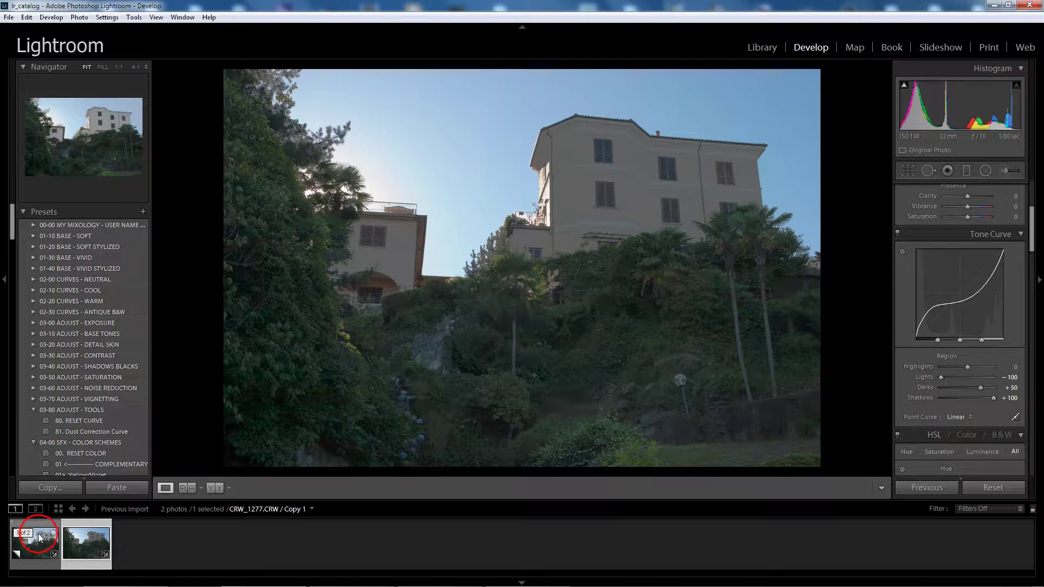
{"action": "left_click", "coordinate": [81, 544]}
{"action": "left_click", "coordinate": [88, 546]}
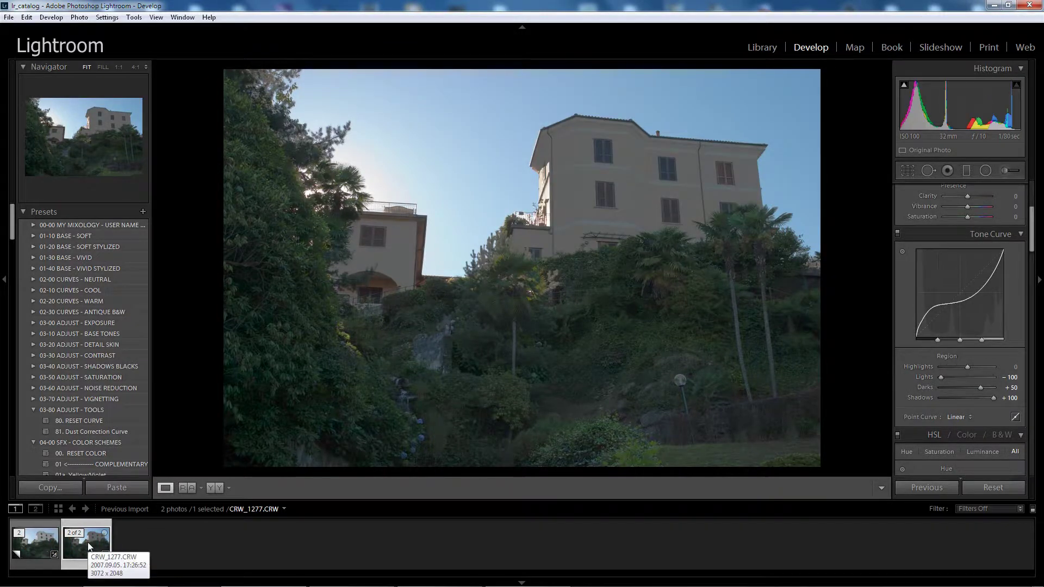
{"action": "left_click", "coordinate": [47, 545]}
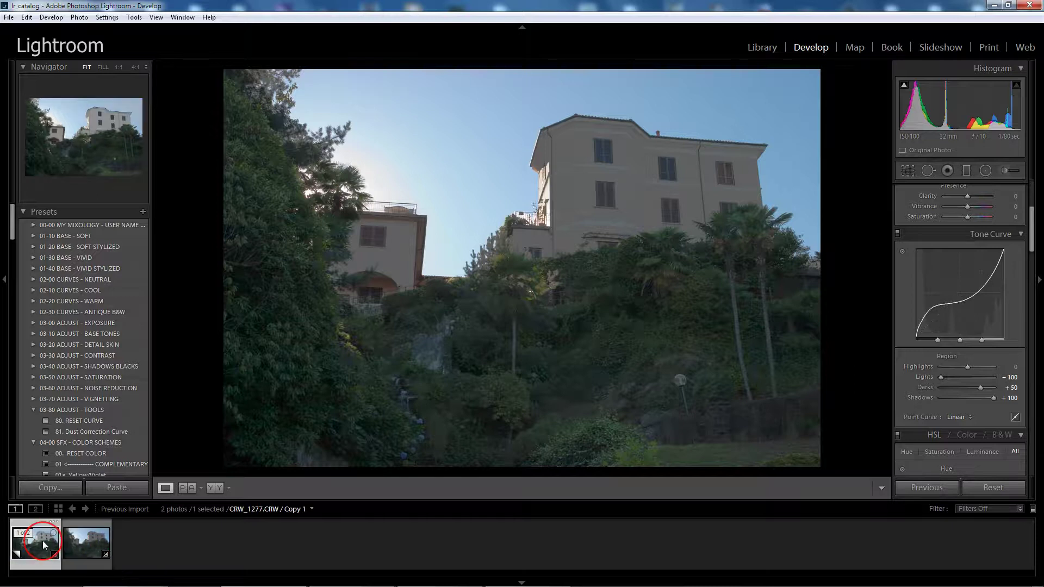